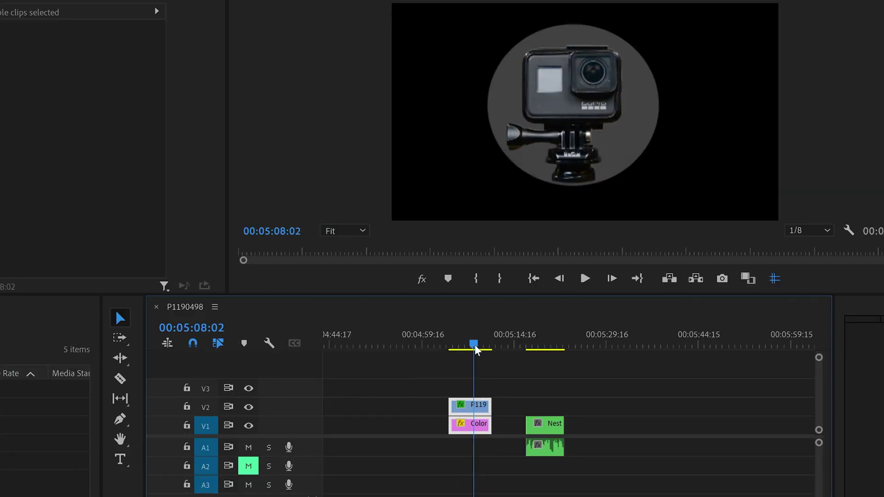
Step: Check the masked GoPro clip by toggling its effects off and on in the preview
{"action": "left_click", "coordinate": [474, 406]}
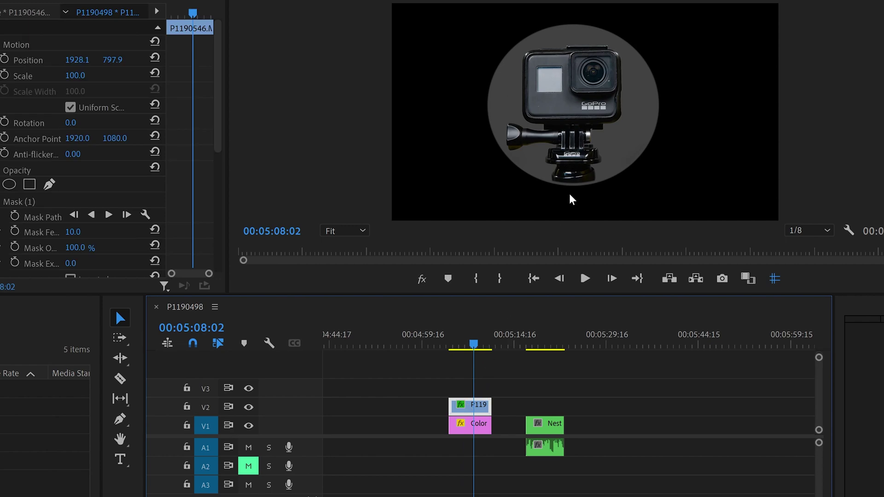
{"action": "left_click", "coordinate": [421, 279]}
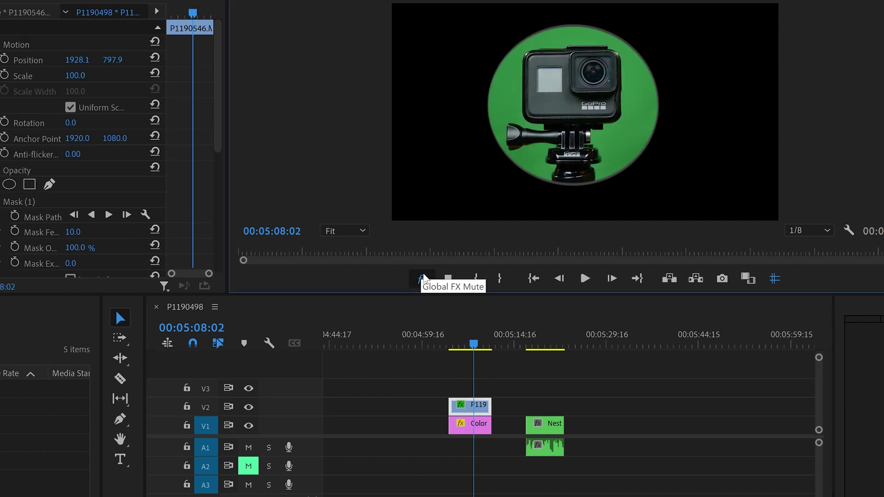
{"action": "left_click", "coordinate": [422, 279]}
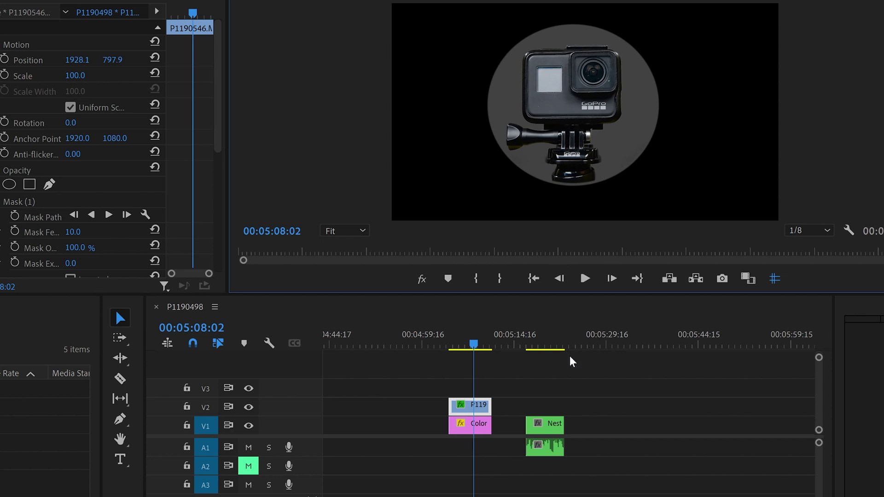
{"action": "left_click", "coordinate": [537, 340]}
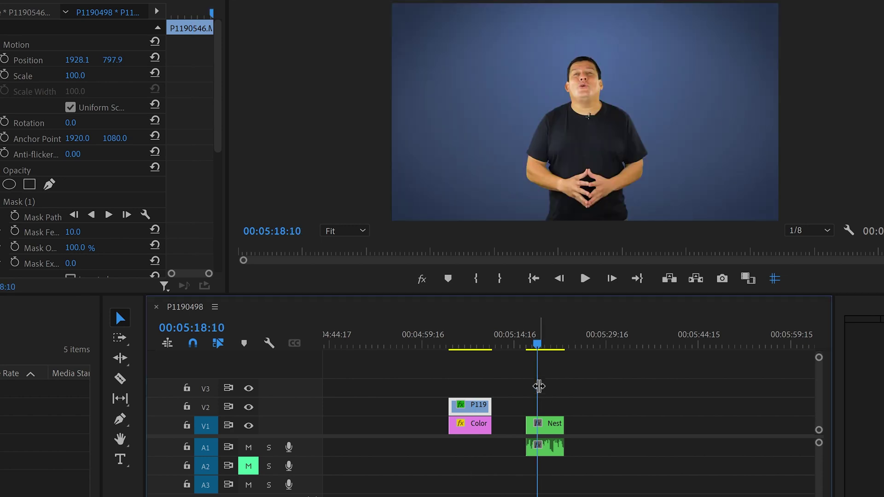
Step: Move the P119 and Color clips earlier and down onto tracks V1 and V2
{"action": "mouse_move", "coordinate": [436, 363]}
{"action": "left_mouse_down"}
{"action": "mouse_move", "coordinate": [468, 428]}
{"action": "mouse_move", "coordinate": [568, 388]}
{"action": "left_mouse_up"}
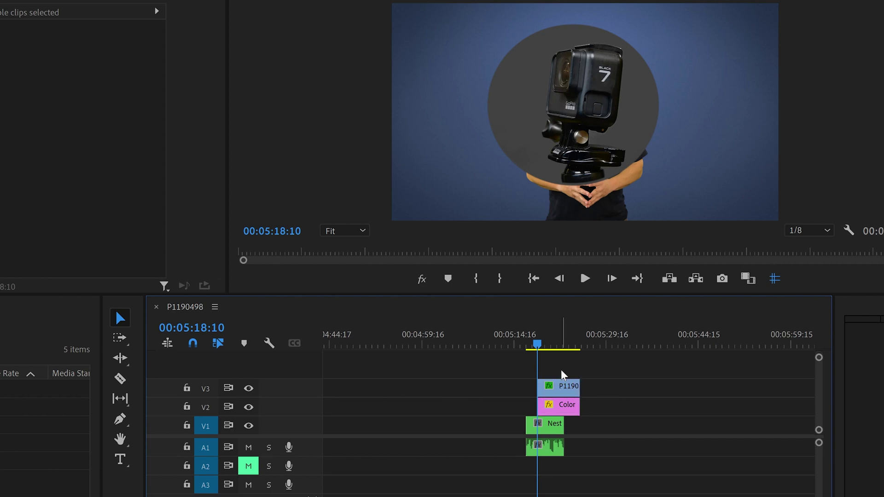
{"action": "left_click", "coordinate": [559, 388]}
{"action": "left_click", "coordinate": [563, 406]}
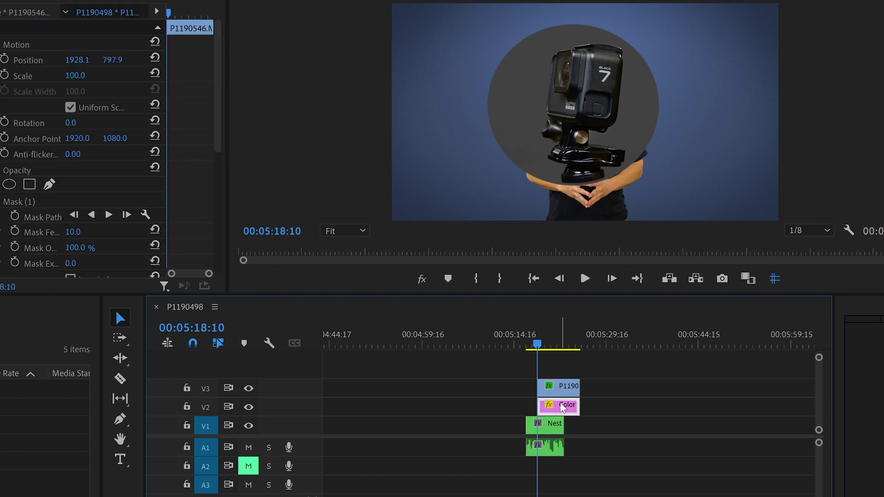
{"action": "mouse_move", "coordinate": [654, 408]}
{"action": "left_mouse_down"}
{"action": "mouse_move", "coordinate": [567, 390]}
{"action": "mouse_move", "coordinate": [470, 391]}
{"action": "left_mouse_up"}
{"action": "left_click", "coordinate": [464, 341]}
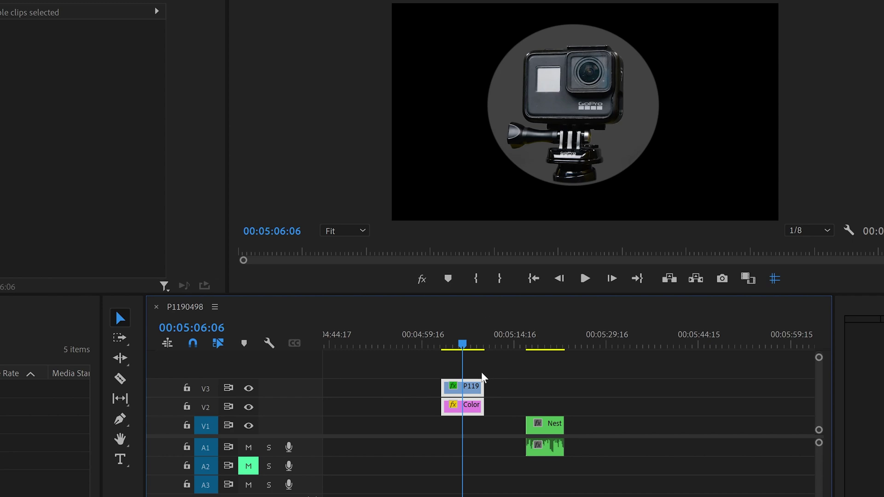
{"action": "left_click_drag", "start_coordinate": [473, 398], "coordinate": [482, 417]}
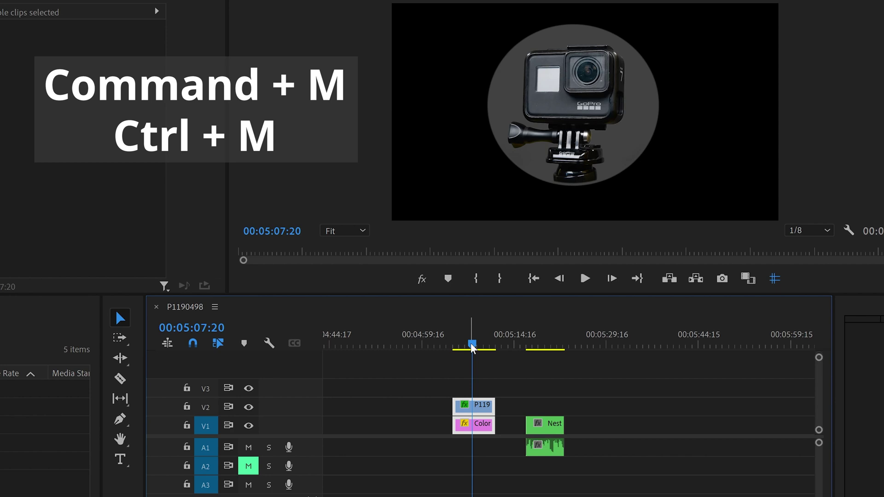
Step: Bring up the export settings for the sequence with Ctrl+M
{"action": "key", "text": "ctrl+m"}
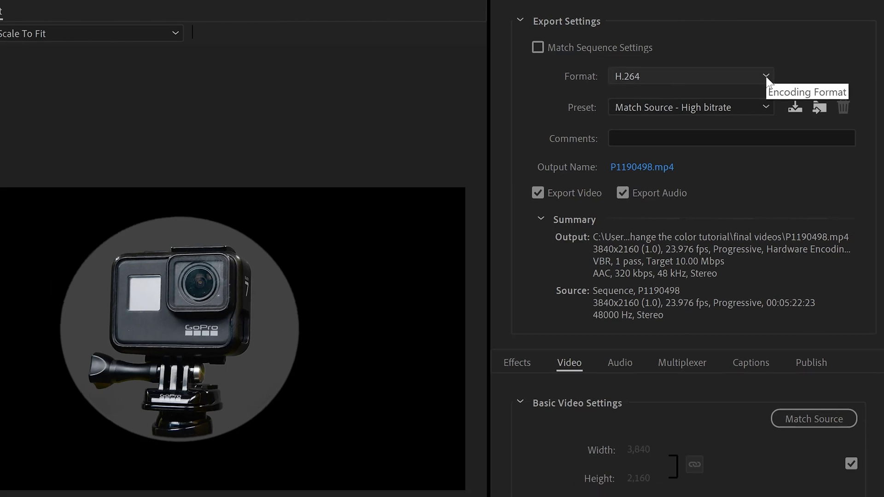
Step: Set the export format to QuickTime for a .mov output
{"action": "left_click", "coordinate": [766, 77]}
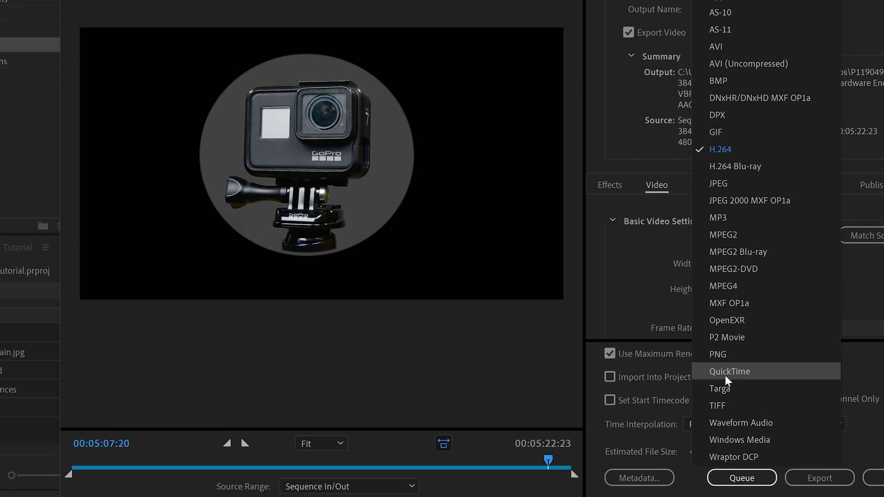
{"action": "left_click", "coordinate": [736, 371]}
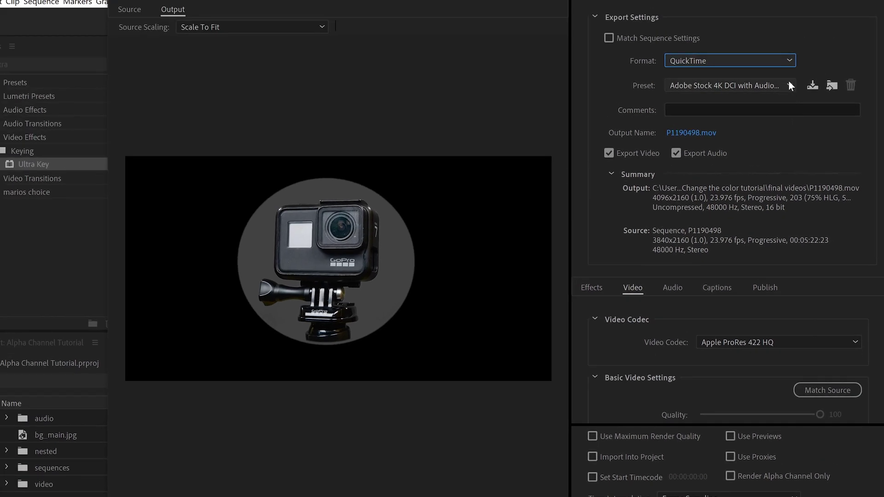
{"action": "key", "text": "Tab"}
Step: Choose the Apple ProRes 4444 with alpha export preset
{"action": "left_click", "coordinate": [790, 86]}
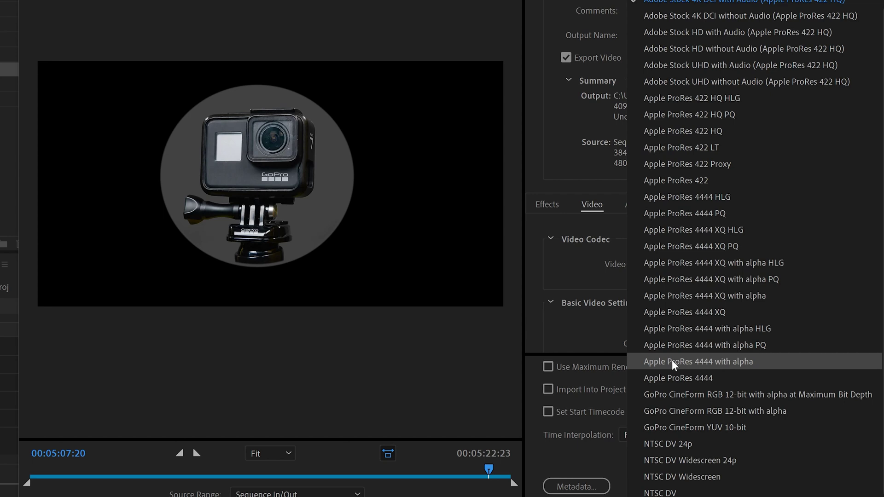
{"action": "left_click", "coordinate": [731, 361]}
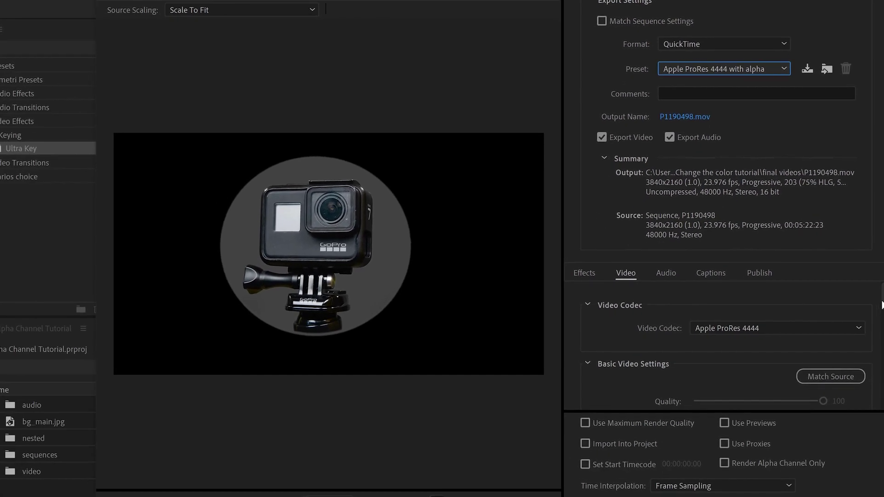
{"action": "scroll", "coordinate": [828, 308], "scroll_direction": "down", "scroll_amount": 1}
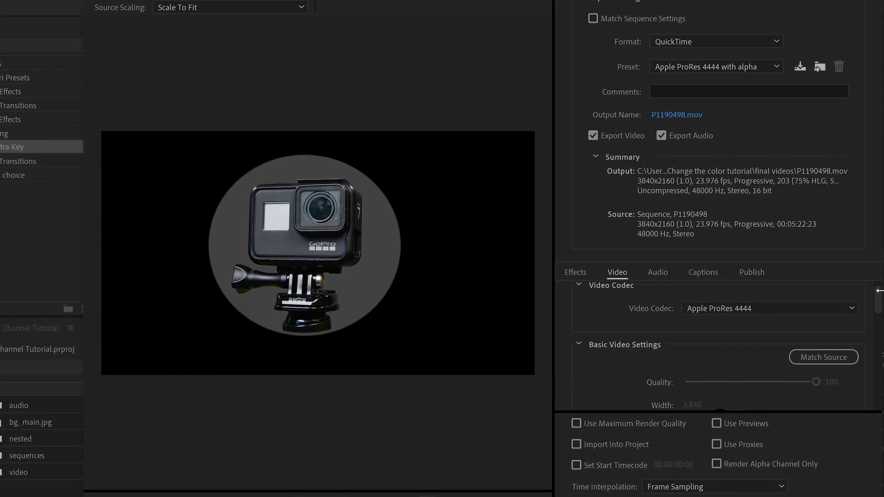
{"action": "left_click_drag", "start_coordinate": [880, 298], "coordinate": [880, 353]}
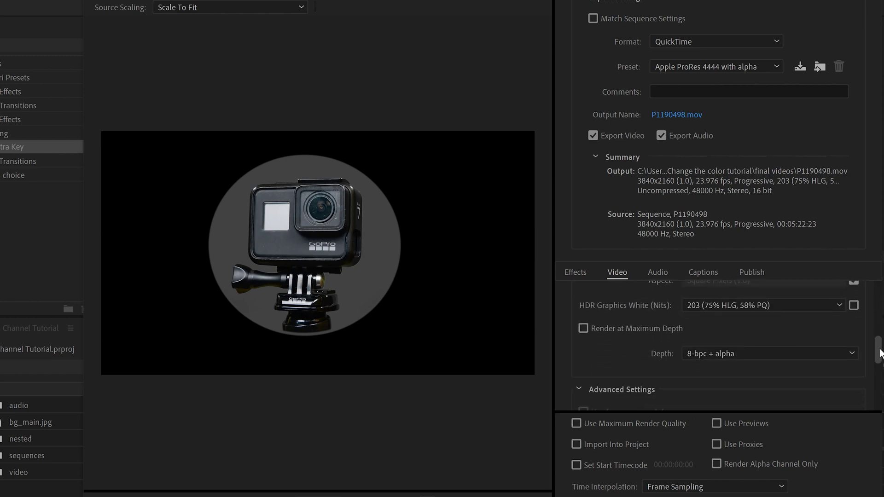
Step: Enable Render at Maximum Depth, set Depth to 16-bpc + alpha and maximum render quality
{"action": "left_click", "coordinate": [583, 328]}
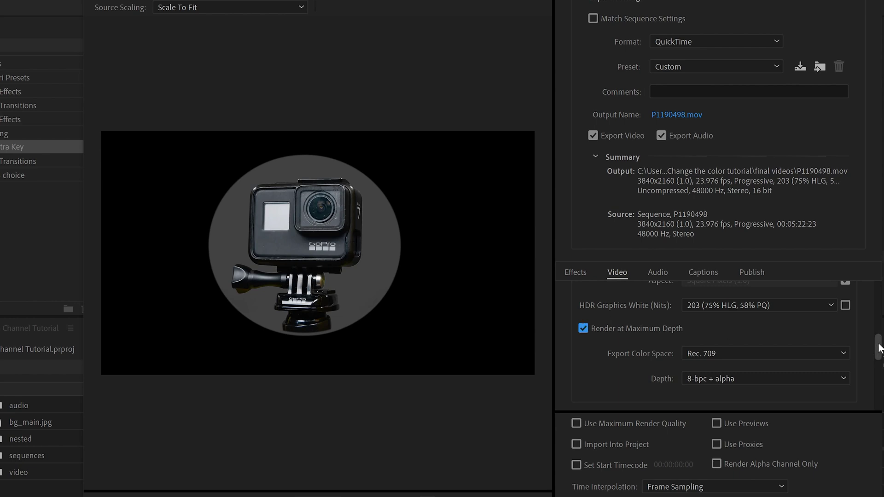
{"action": "scroll", "coordinate": [874, 348], "scroll_direction": "down", "scroll_amount": 2}
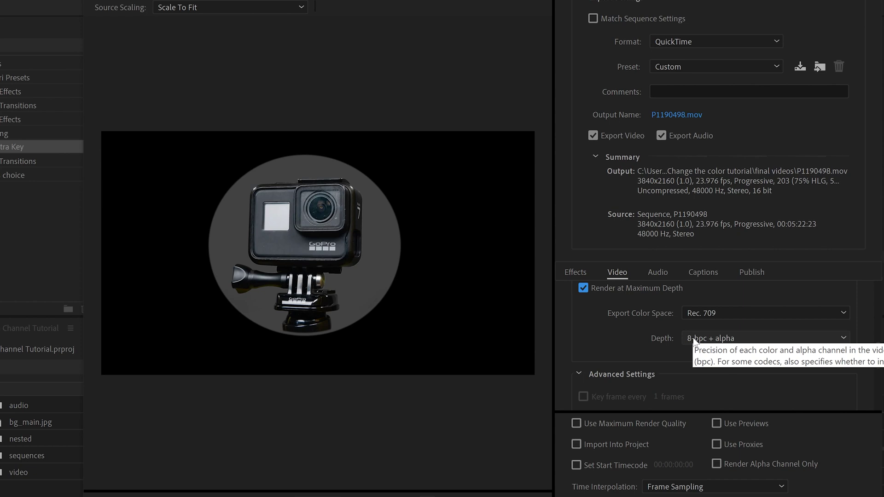
{"action": "left_click", "coordinate": [843, 337]}
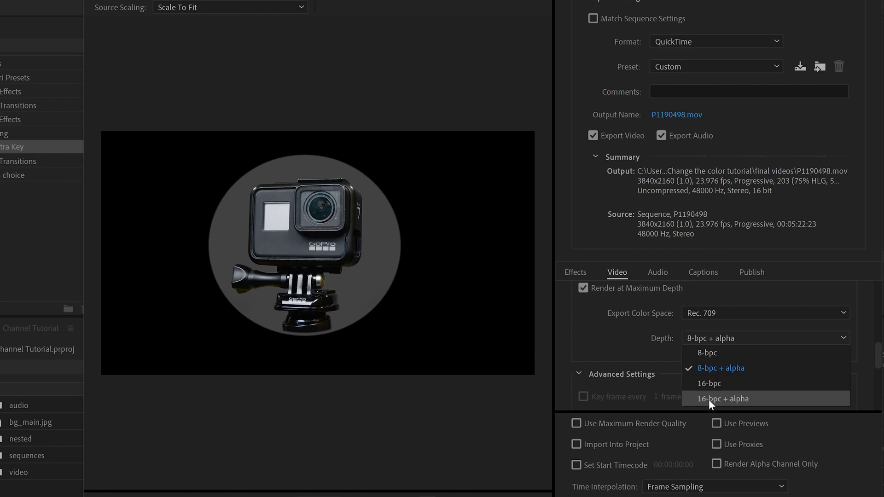
{"action": "left_click", "coordinate": [731, 400]}
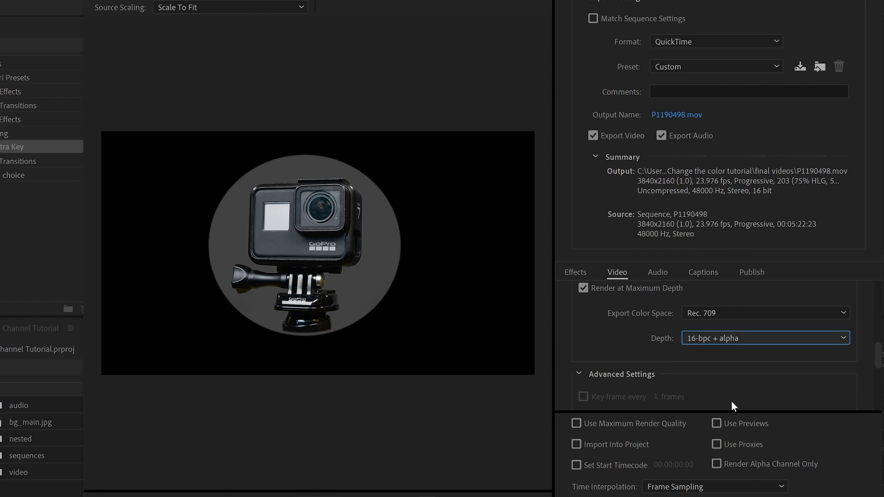
{"action": "left_click", "coordinate": [575, 423]}
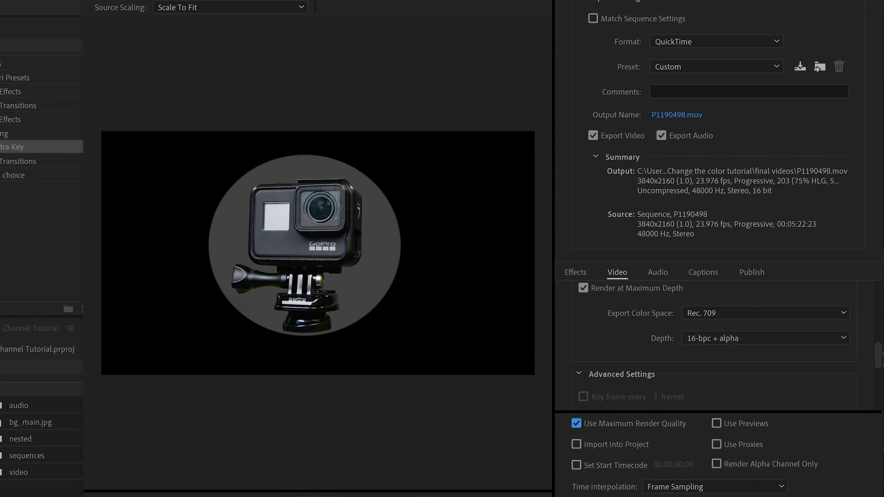
{"action": "scroll", "coordinate": [877, 355], "scroll_direction": "down", "scroll_amount": 1}
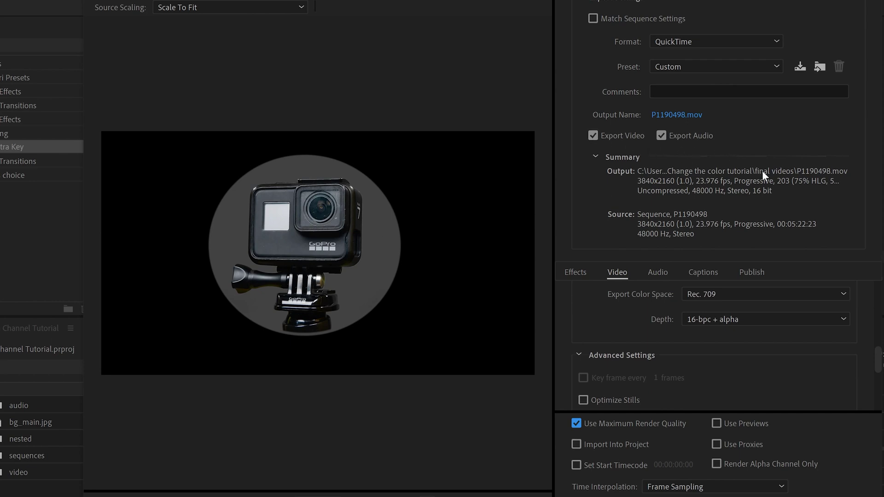
Step: Untick Export Audio so the file exports video only
{"action": "key", "text": "space"}
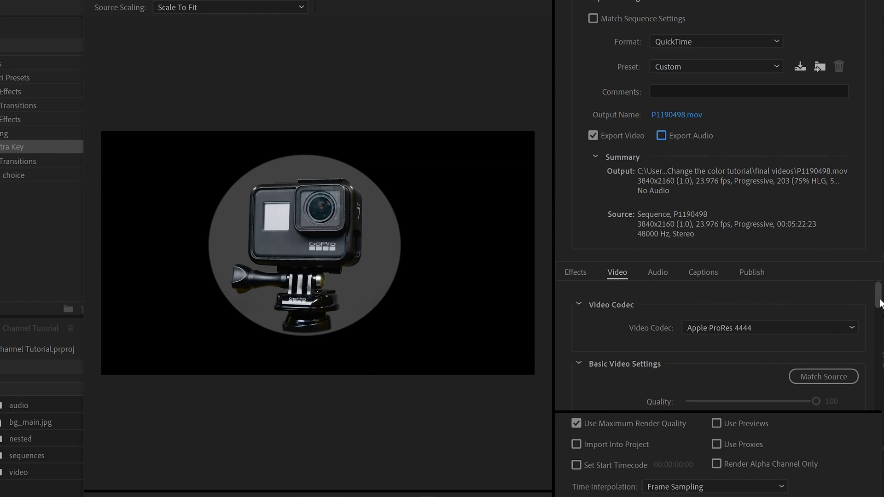
{"action": "left_click_drag", "start_coordinate": [879, 299], "coordinate": [879, 370]}
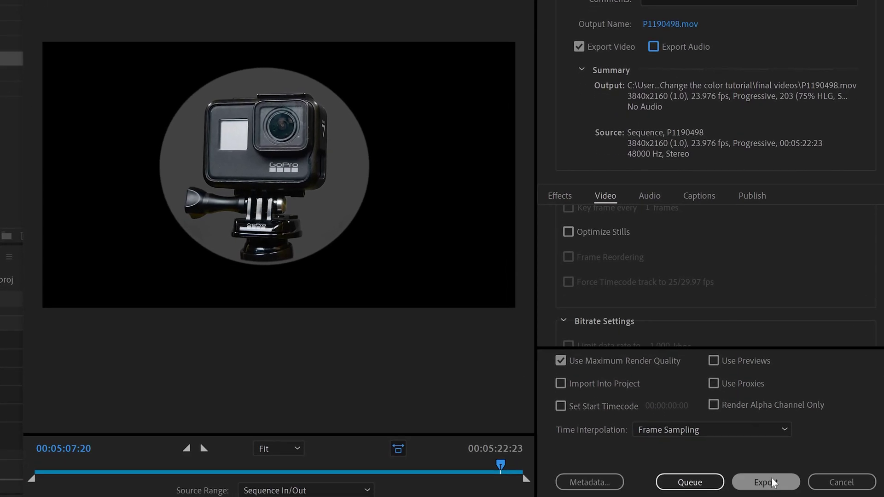